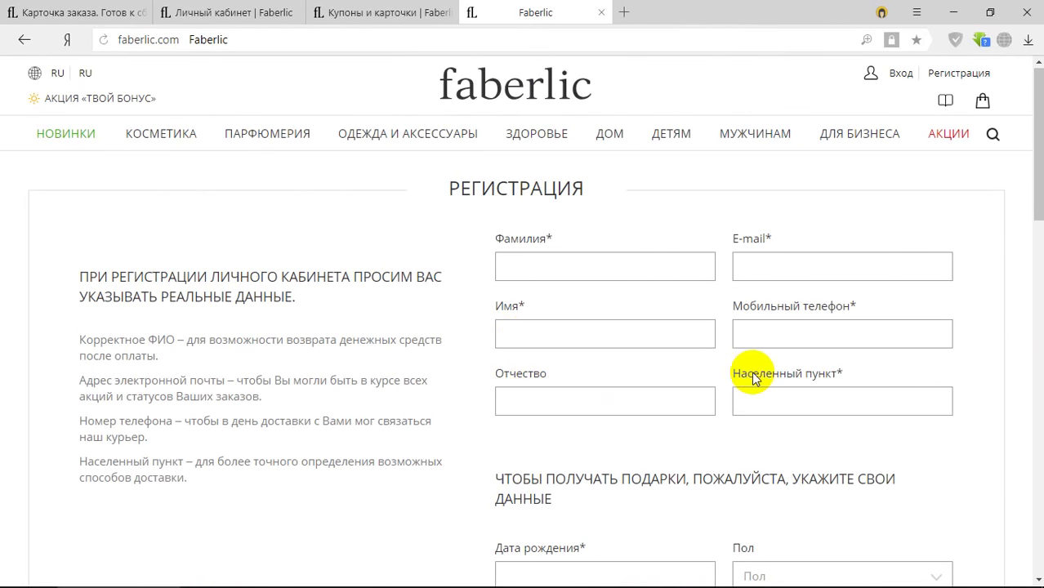
scroll(748, 384, down, 5)
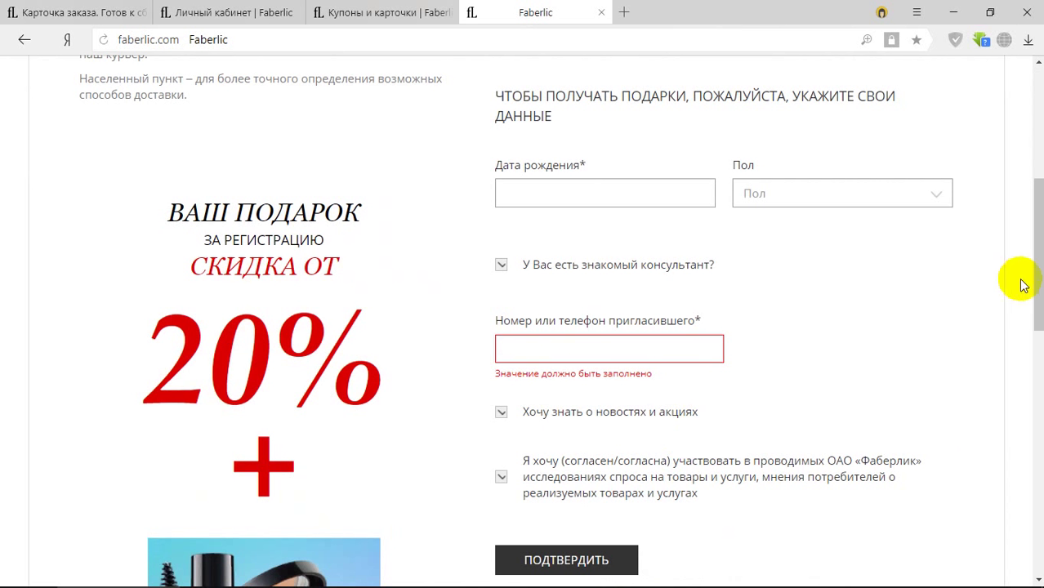
scroll(797, 388, down, 1)
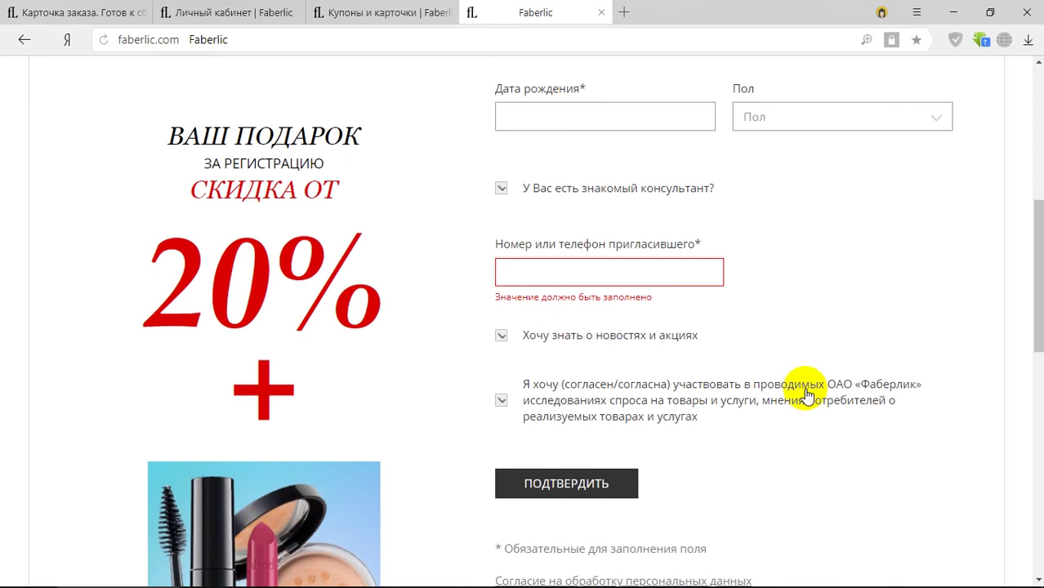
scroll(805, 395, down, 1)
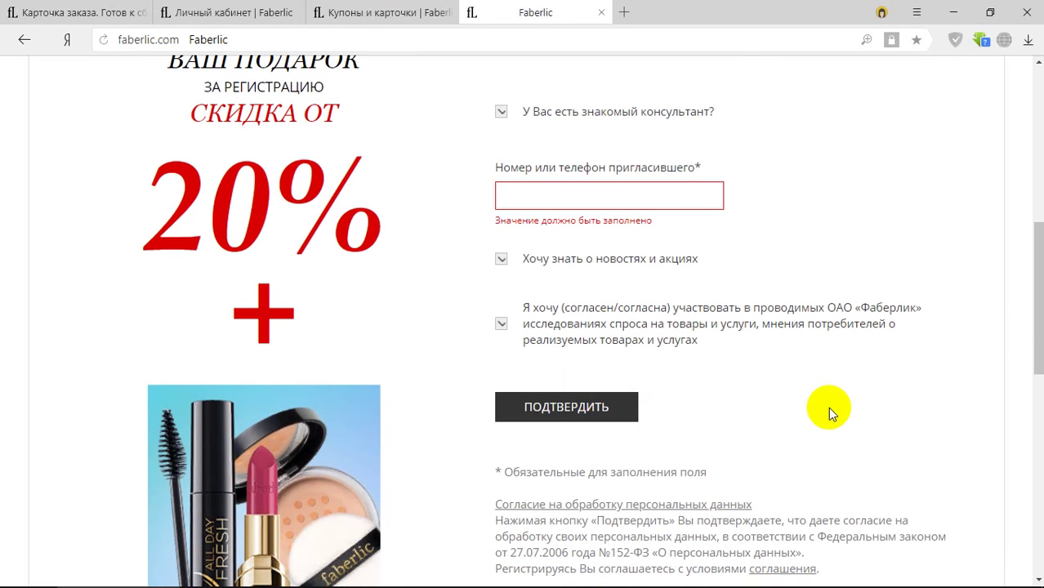
scroll(828, 409, down, 1)
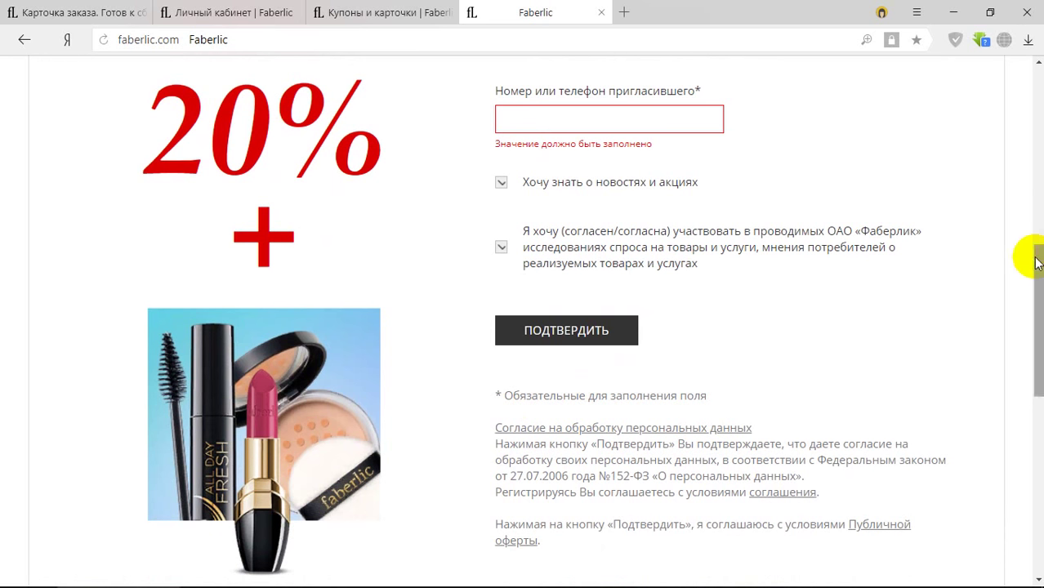
click(1038, 155)
click(1007, 225)
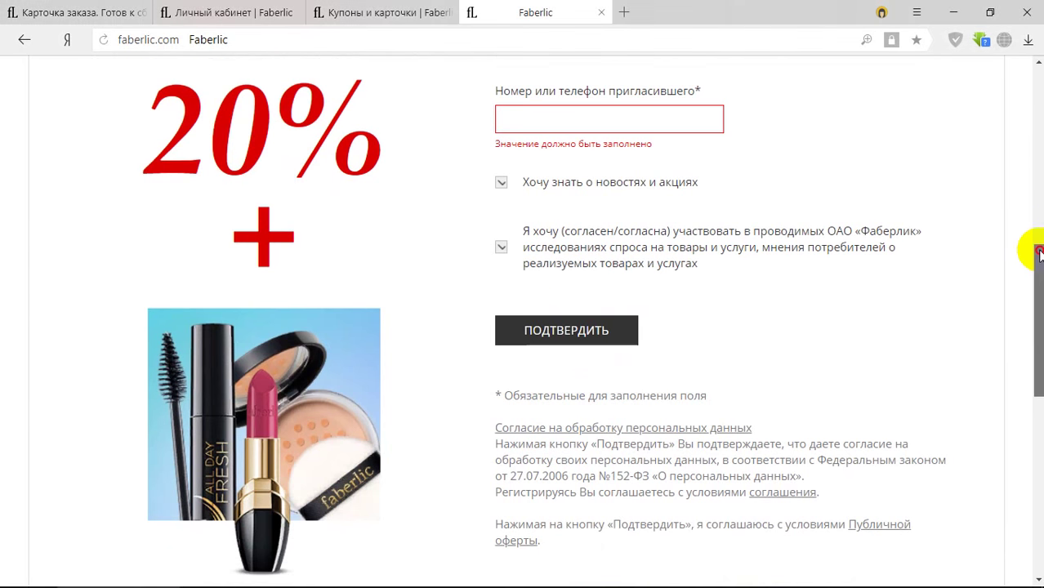
drag(1041, 248, 1038, 82)
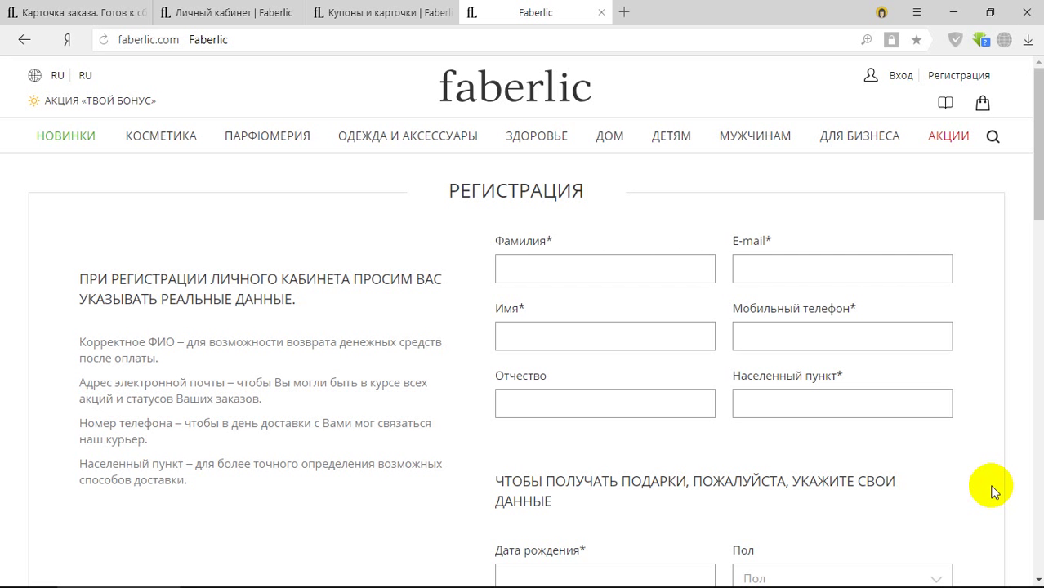
Log into the personal cabinet with the saved phone and password to view My Orders and balances.
click(902, 78)
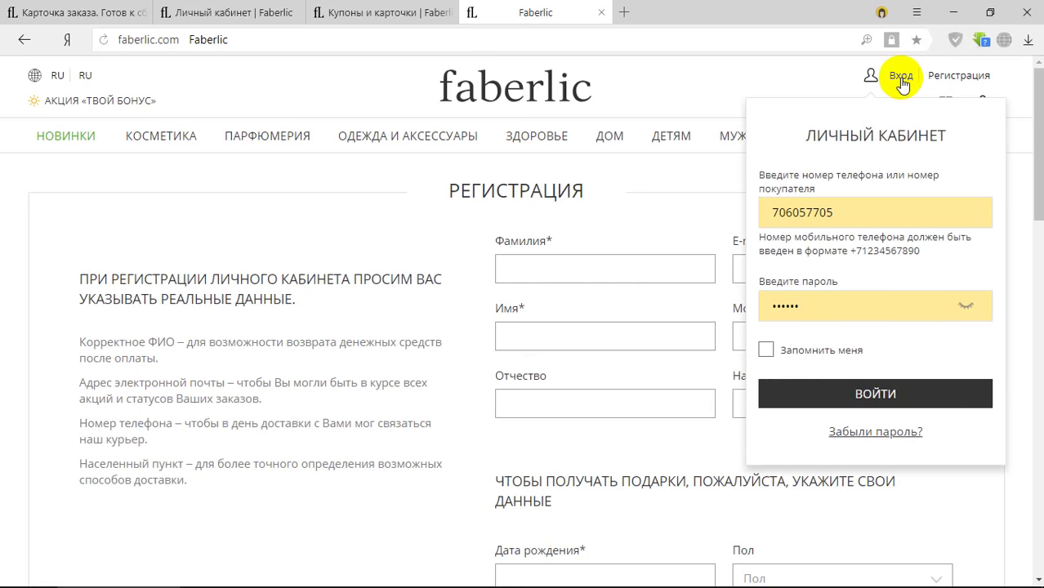
click(890, 408)
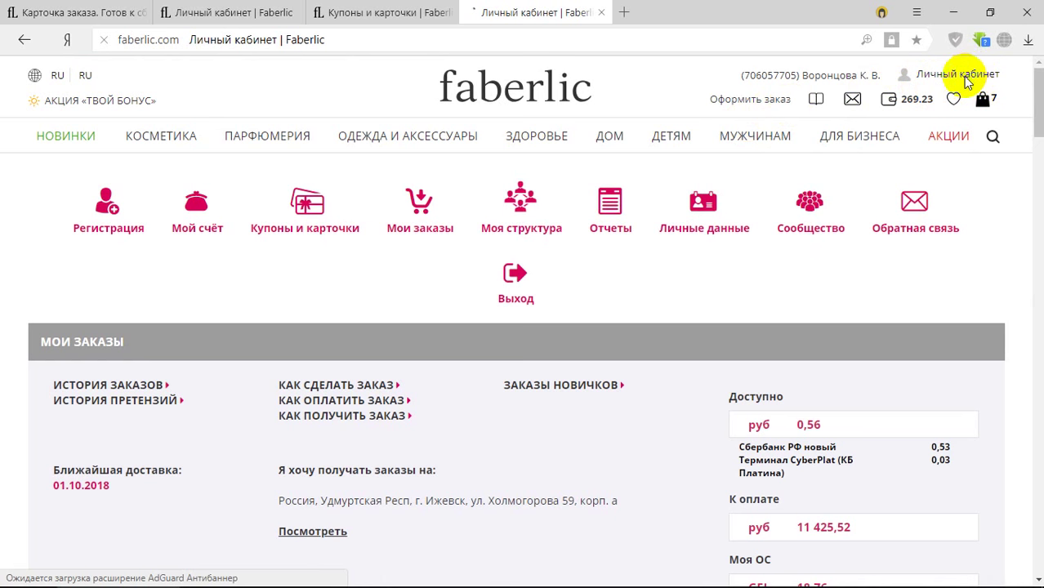
click(966, 82)
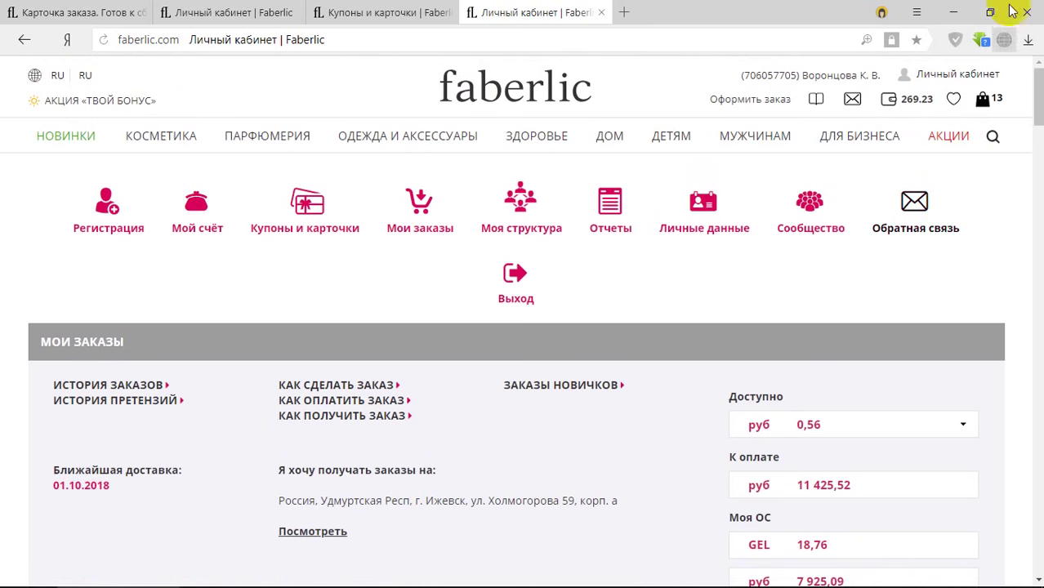
Go to Личный кабинет > Регистрация and erase the prefilled Номер Консультанта value.
click(953, 82)
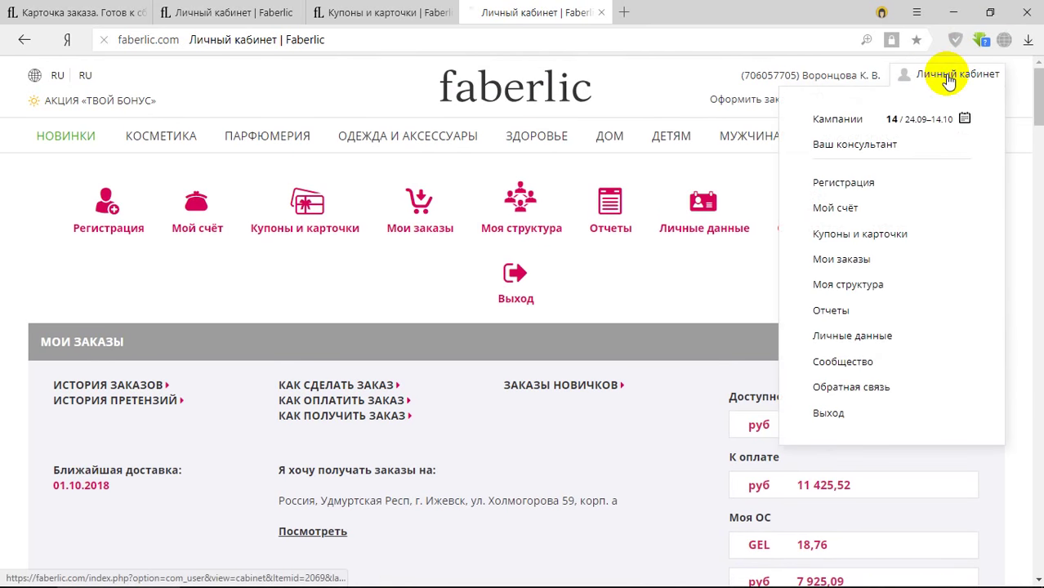
click(848, 185)
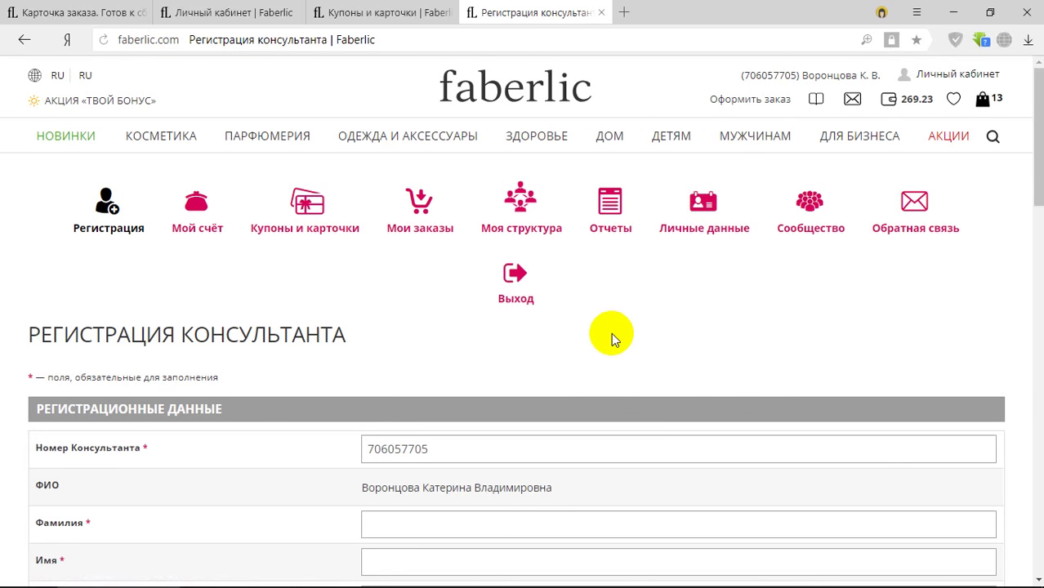
scroll(609, 340, down, 1)
scroll(603, 342, down, 1)
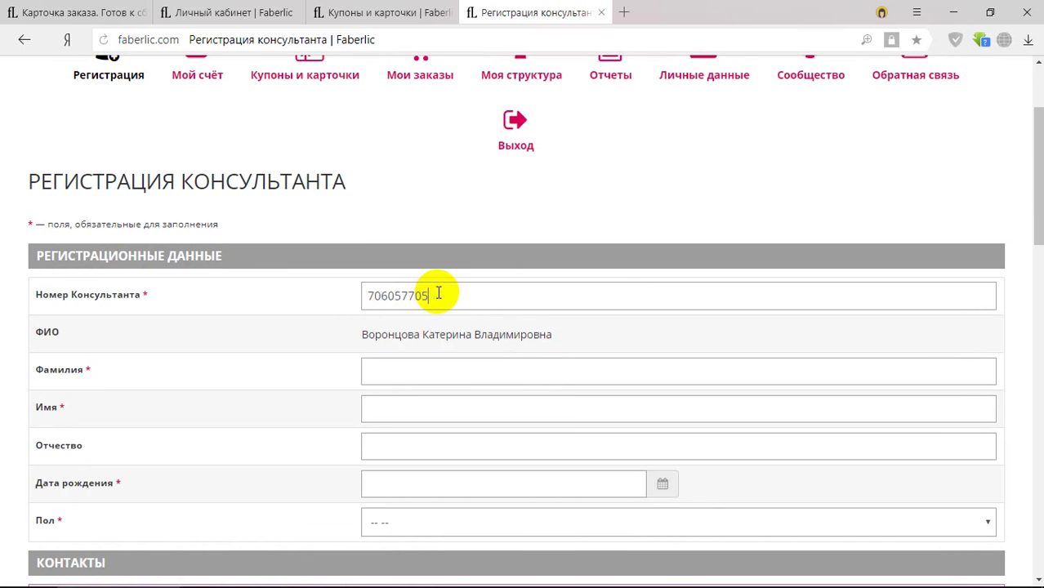
drag(438, 293, 350, 292)
key(BackSpace)
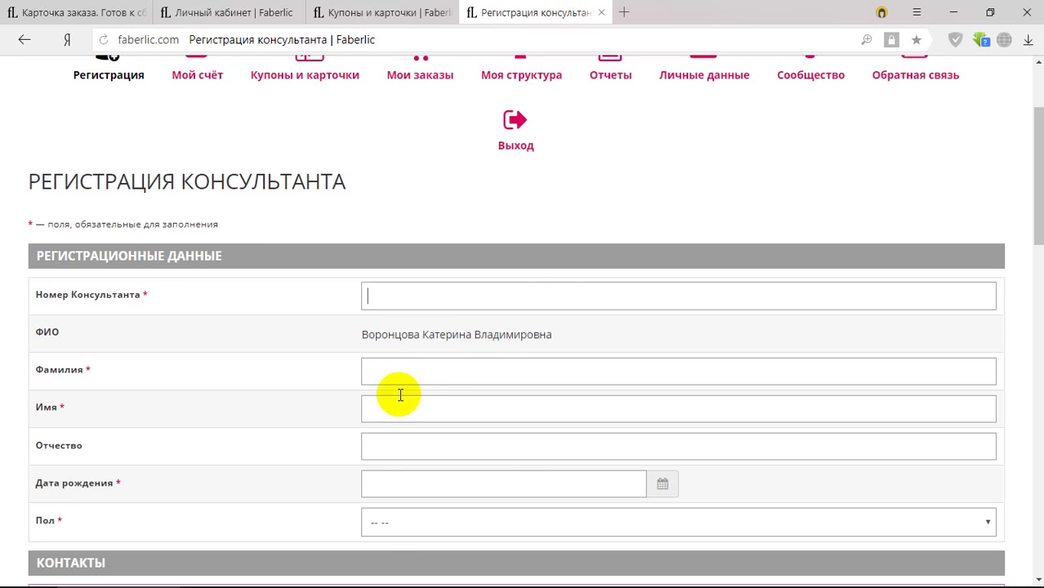
click(388, 374)
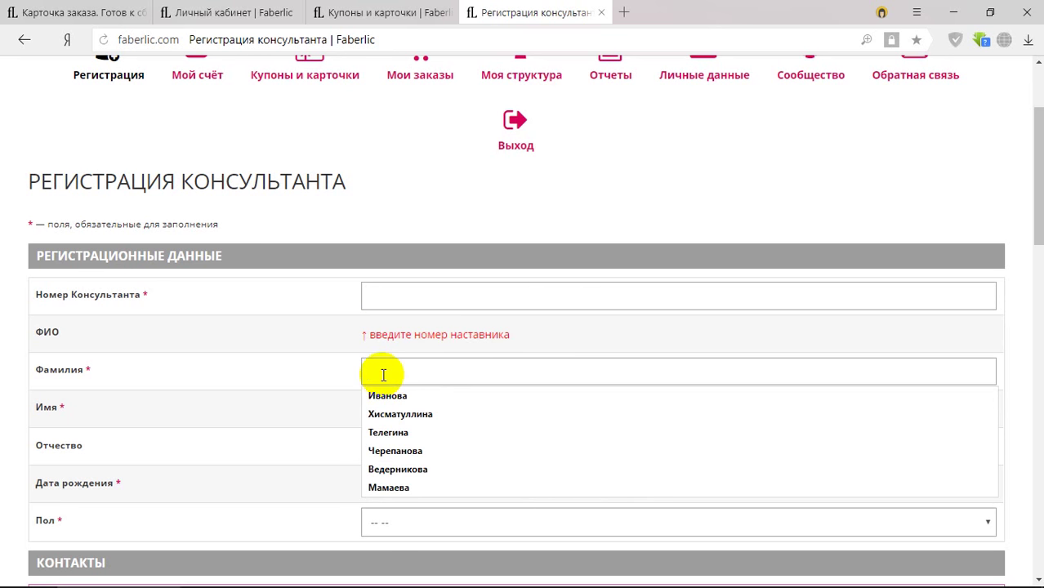
click(385, 294)
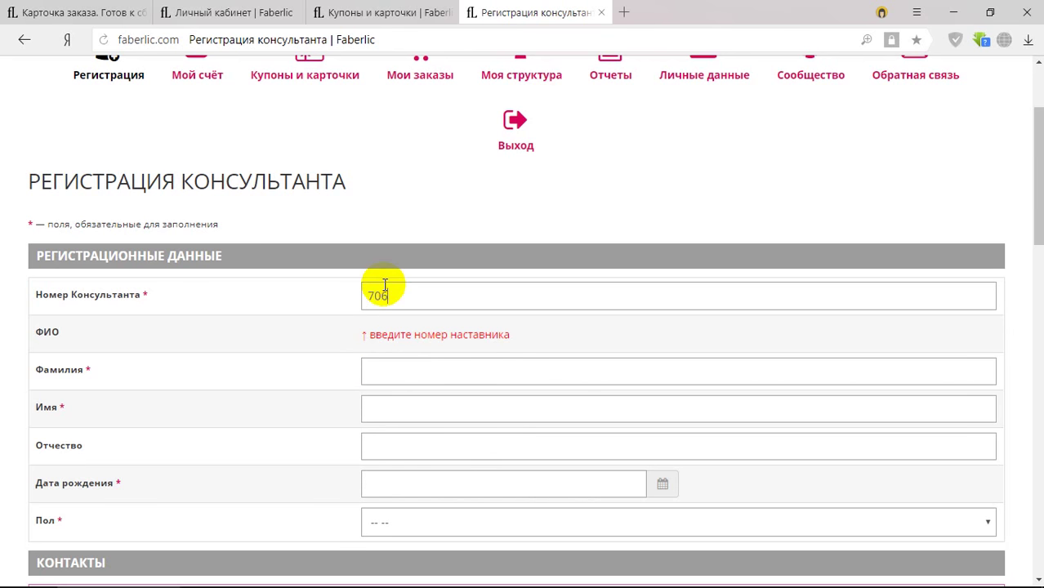
click(395, 374)
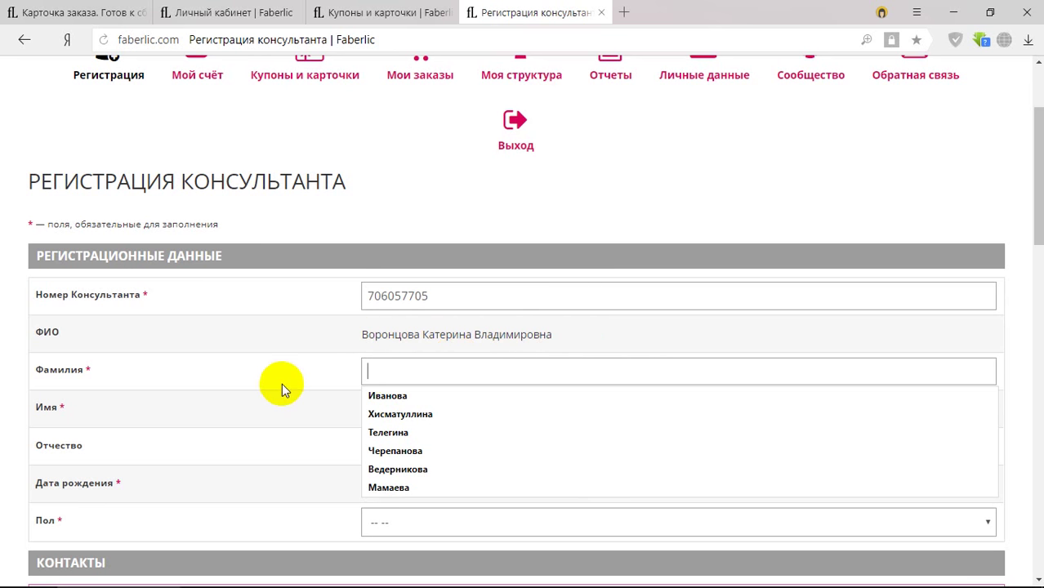
click(321, 390)
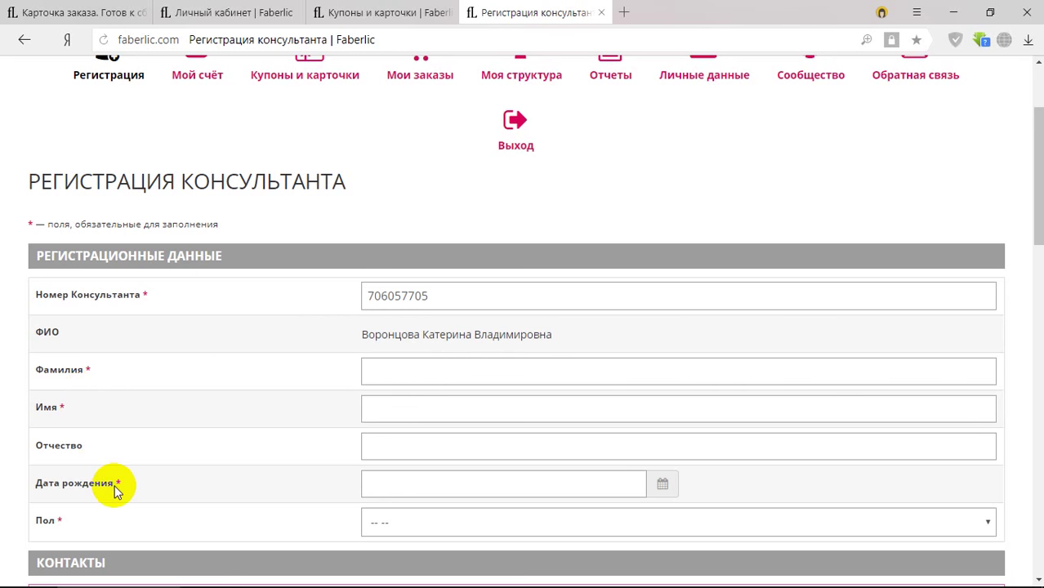
scroll(119, 542, down, 4)
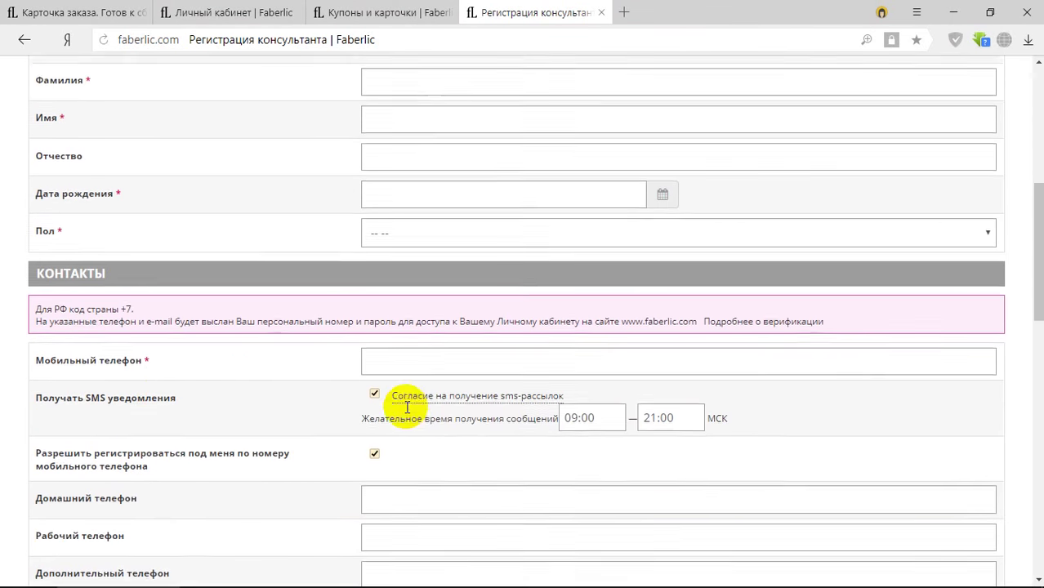
click(372, 351)
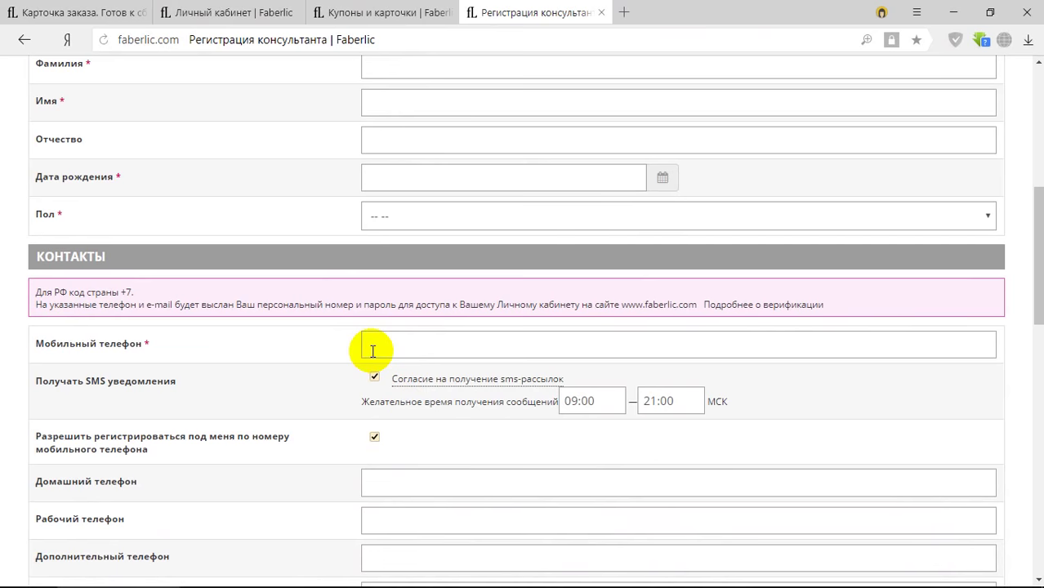
scroll(373, 366, down, 1)
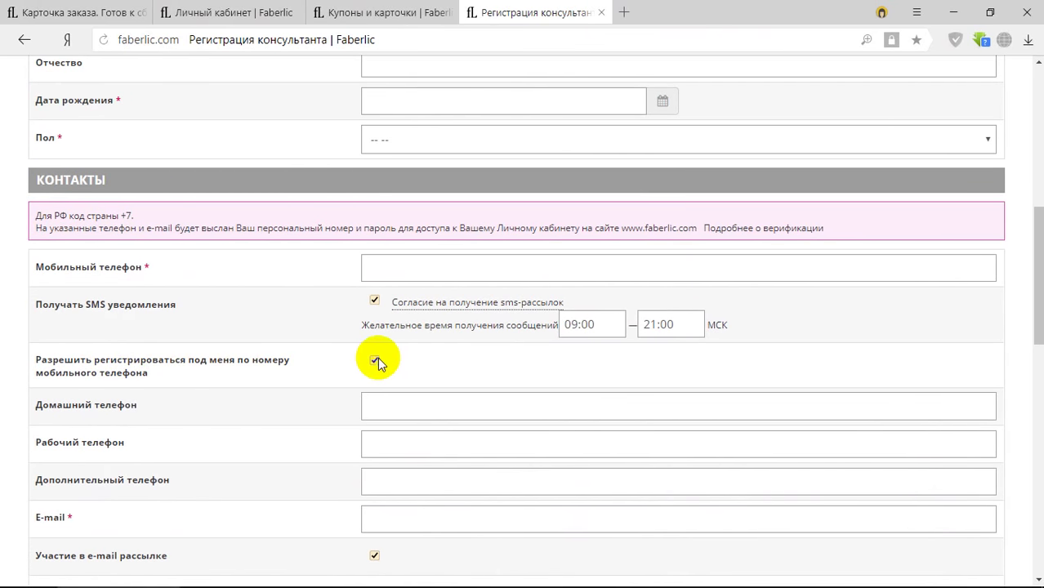
scroll(253, 384, down, 2)
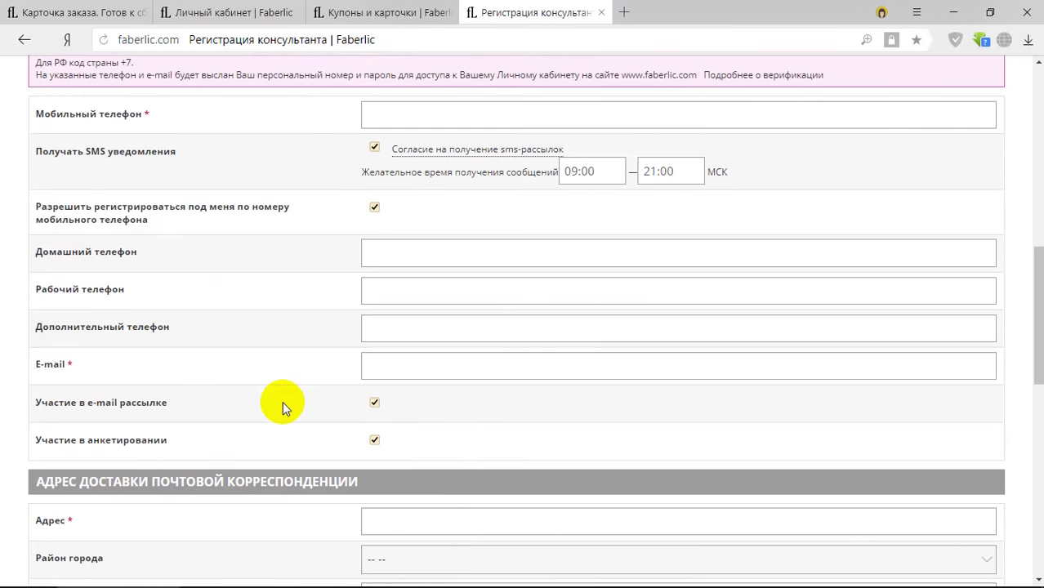
scroll(282, 401, down, 1)
scroll(422, 384, up, 2)
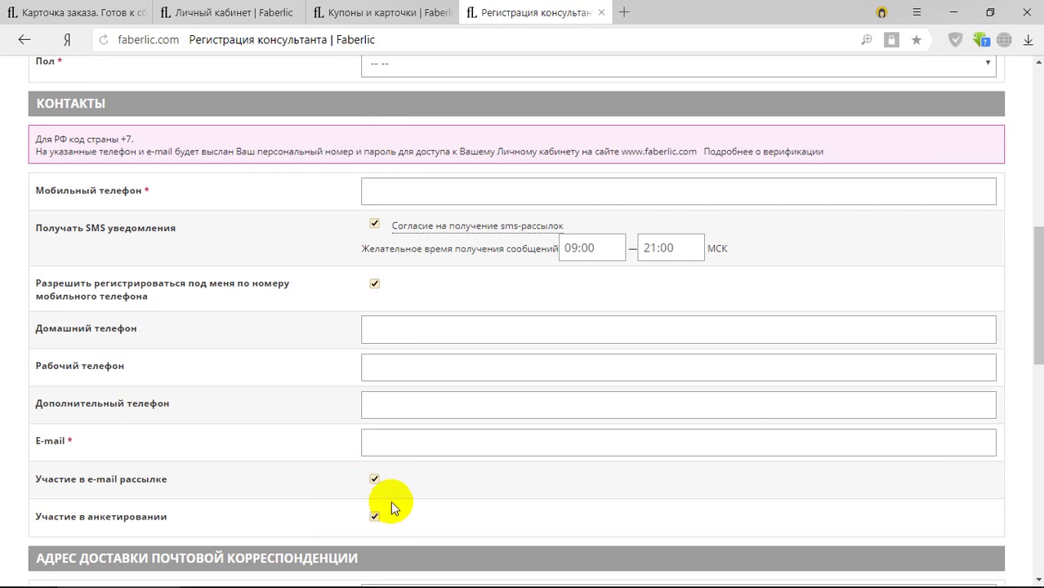
click(386, 440)
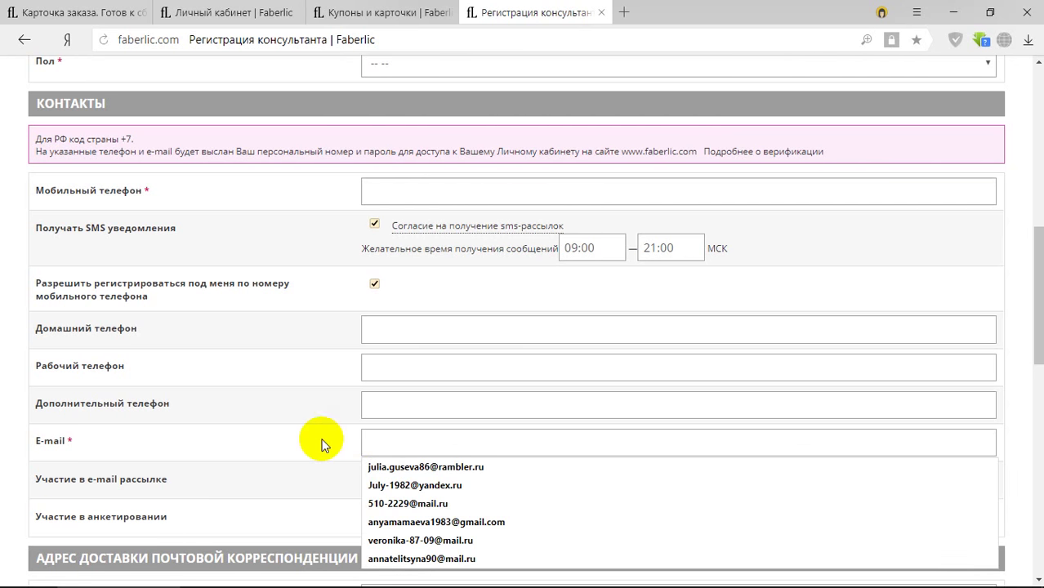
click(272, 431)
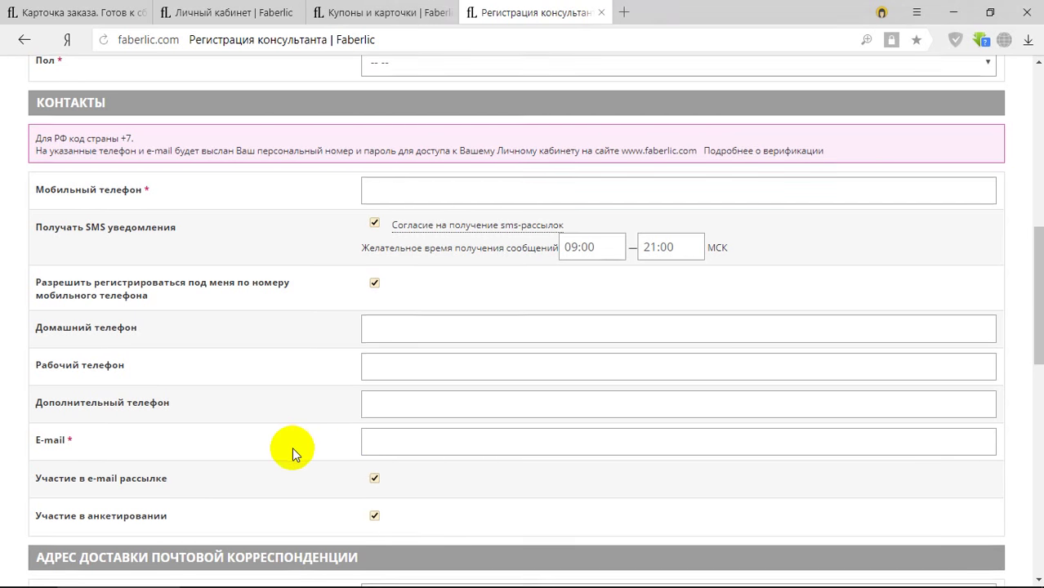
scroll(292, 447, down, 2)
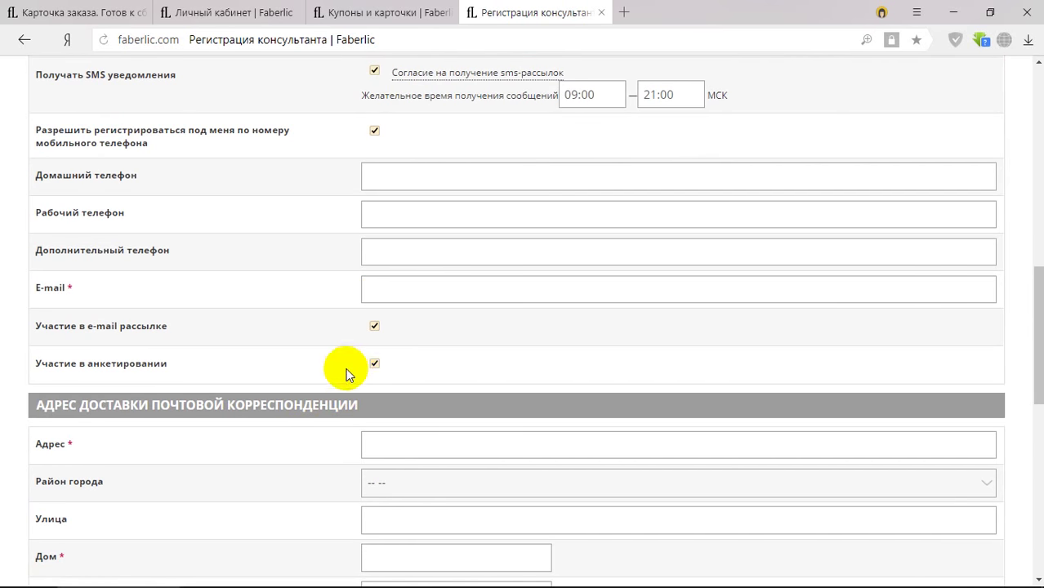
scroll(450, 484, down, 1)
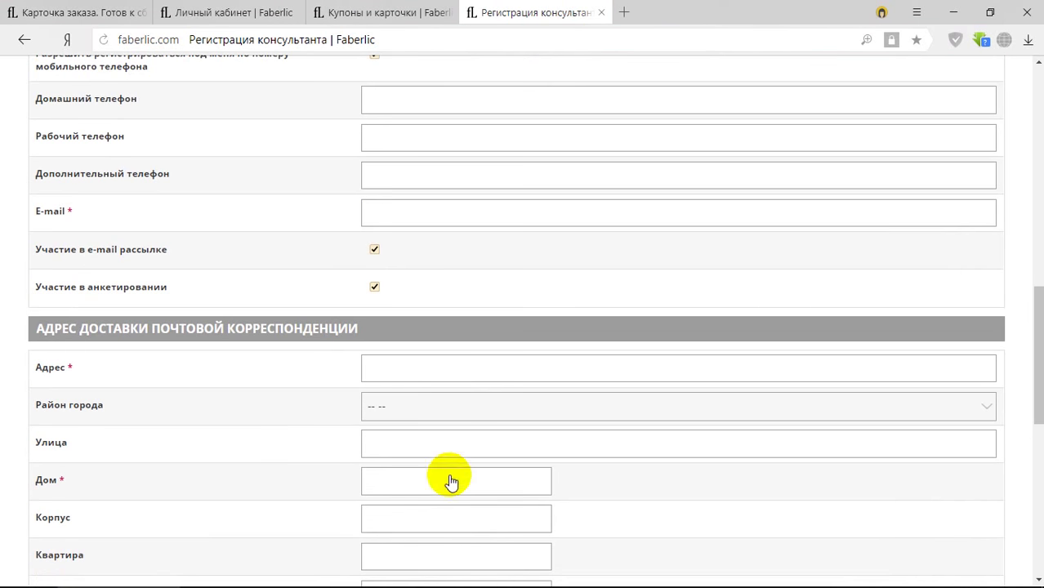
click(426, 367)
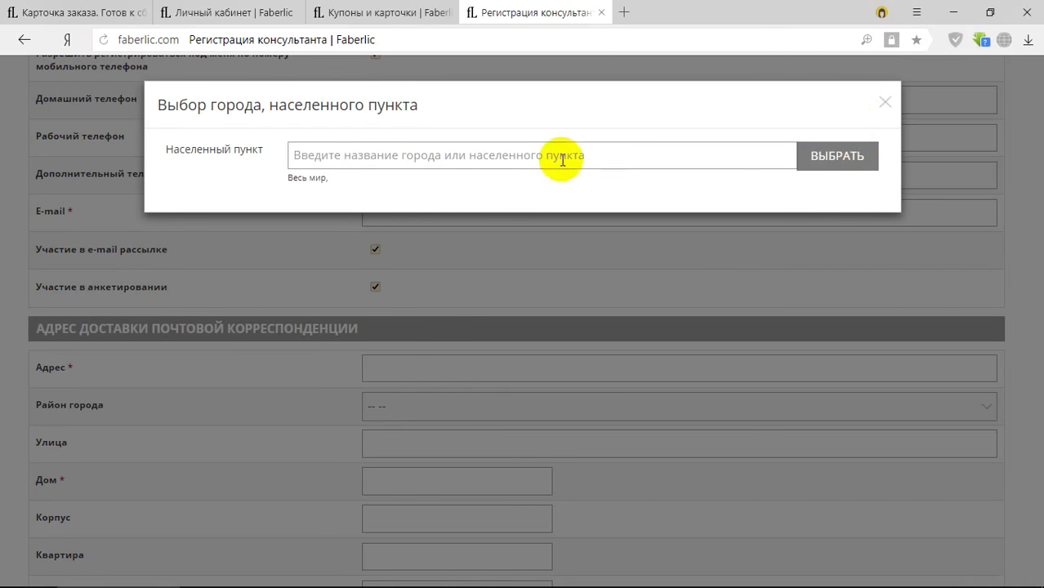
click(446, 155)
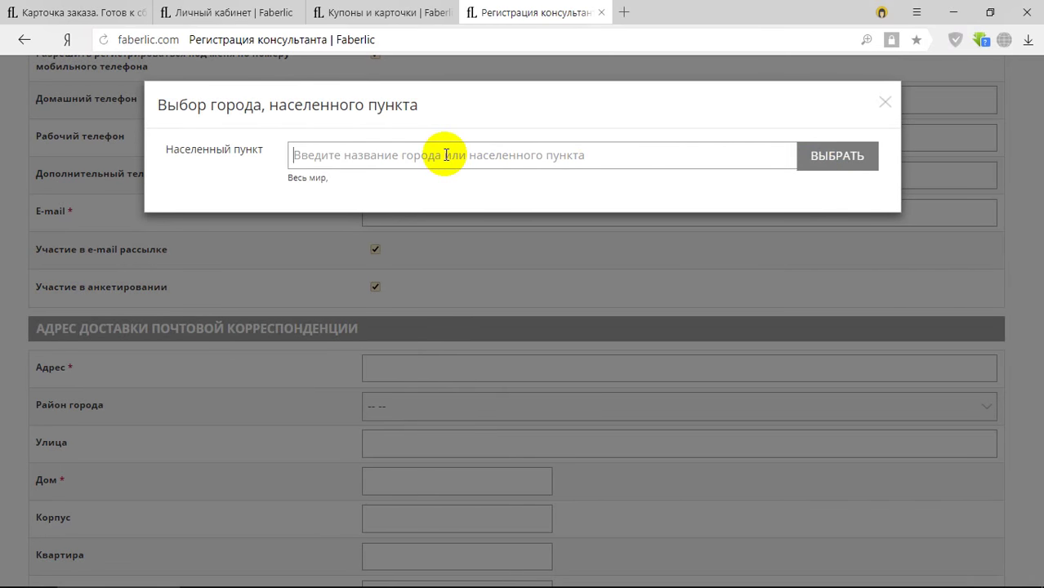
text(ижевск)
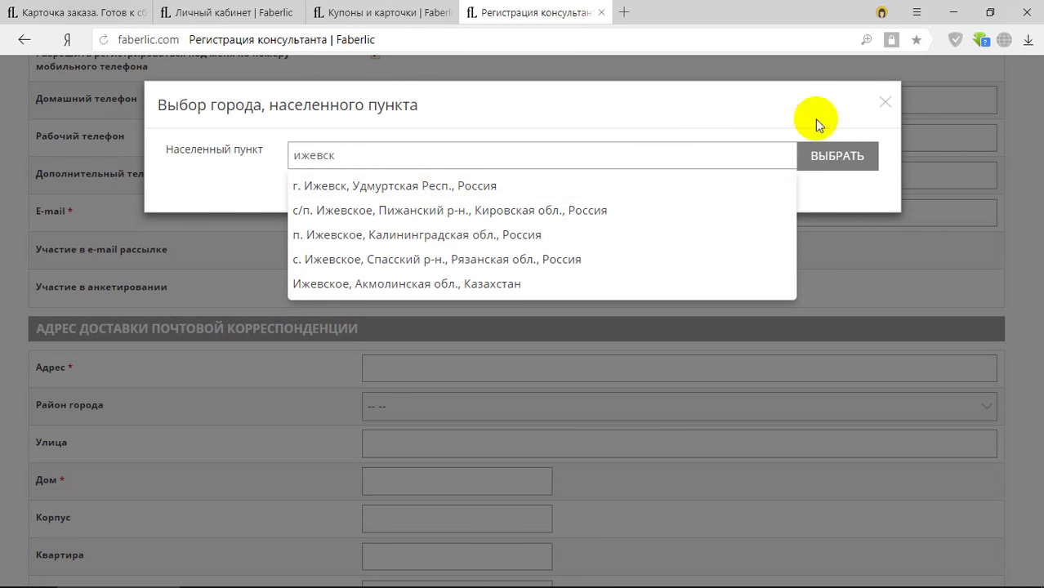
click(885, 102)
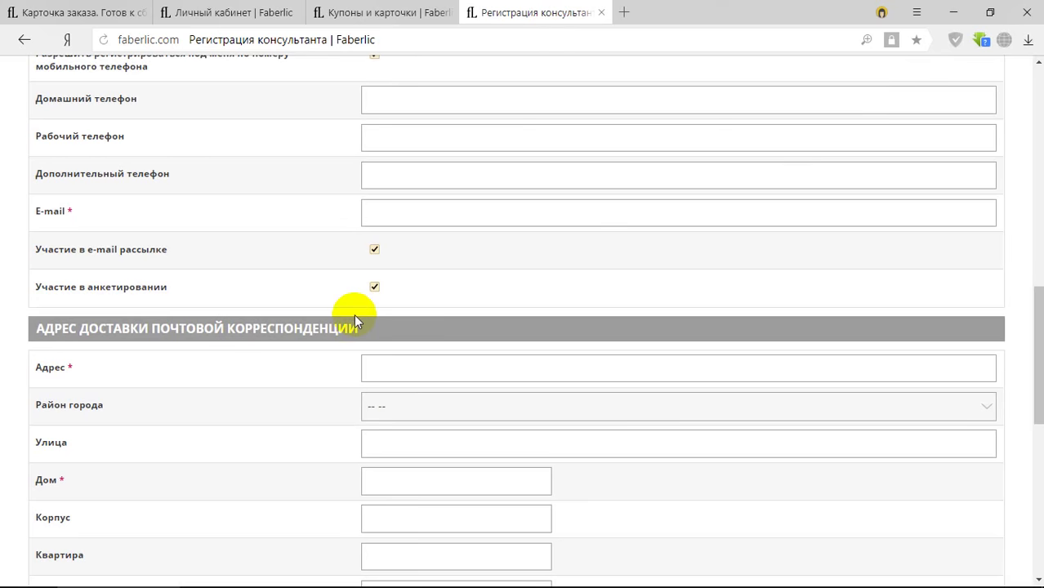
scroll(357, 357, down, 2)
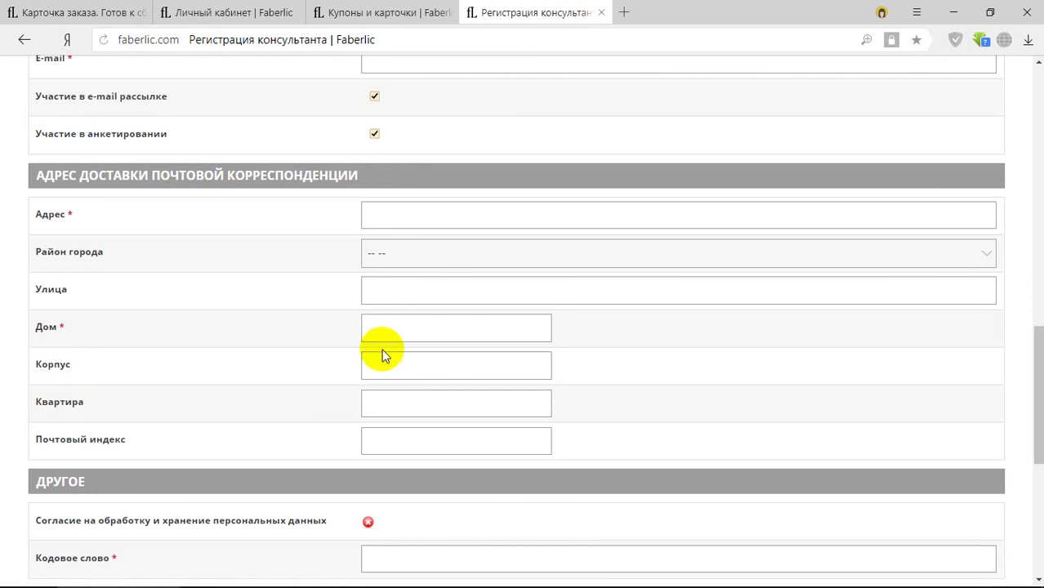
scroll(392, 369, down, 3)
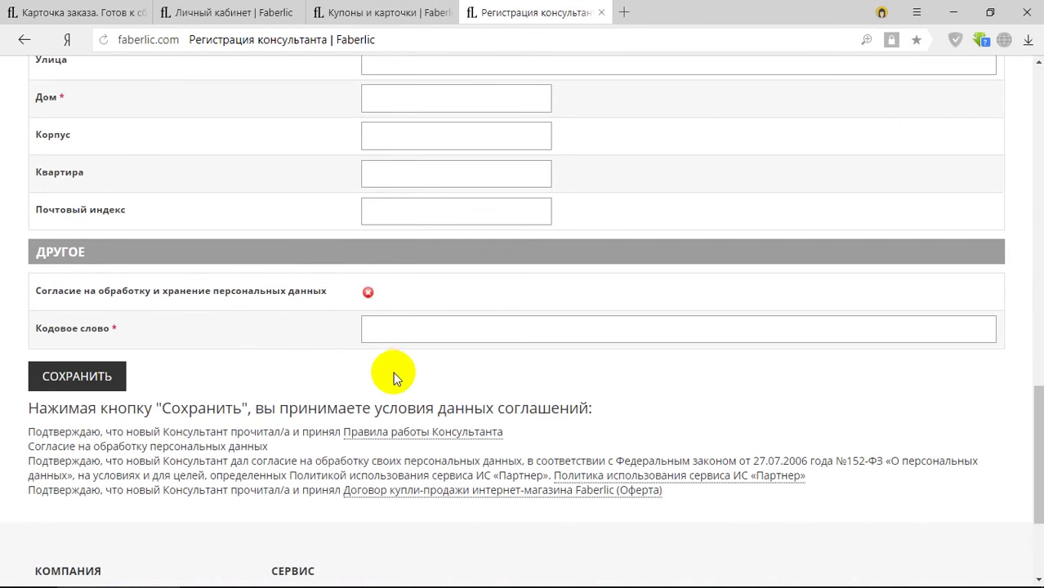
click(393, 333)
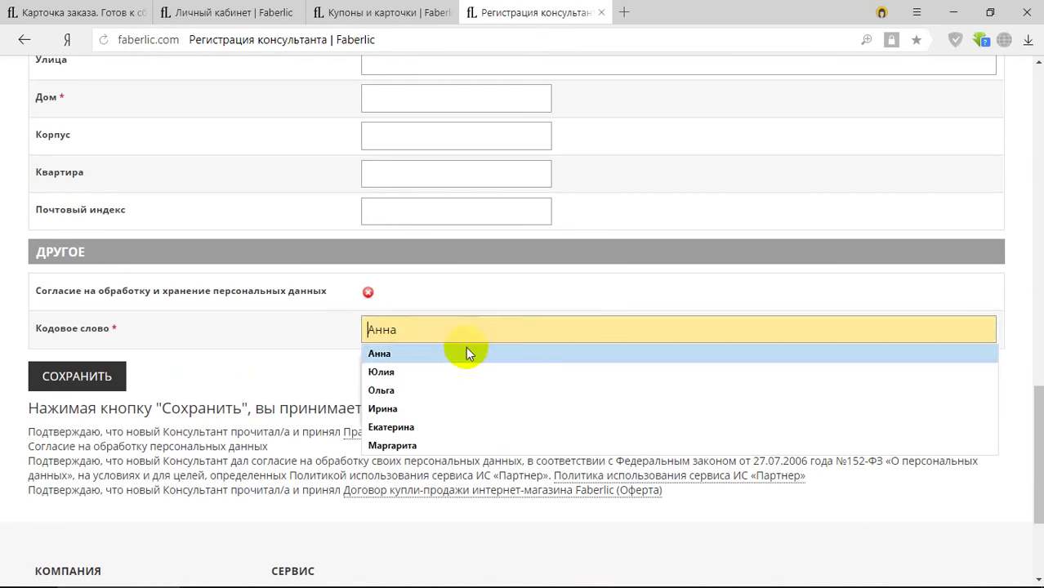
click(303, 367)
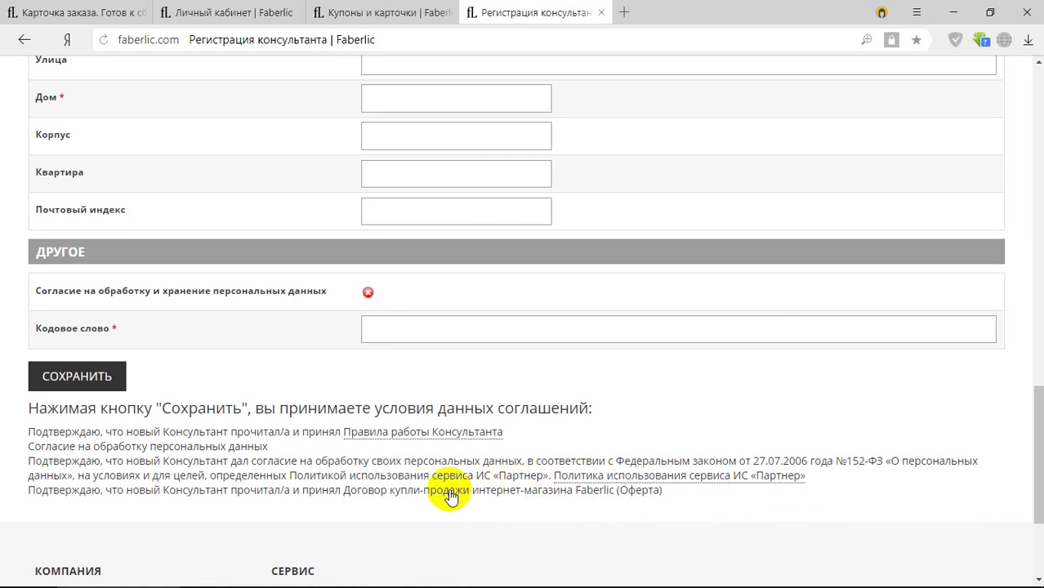
scroll(262, 497, up, 2)
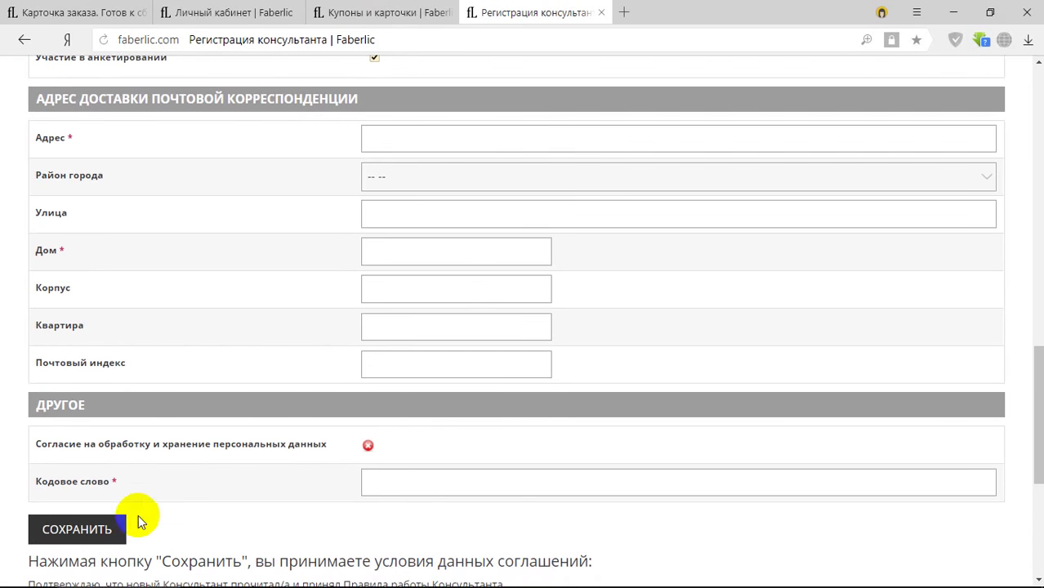
scroll(491, 482, up, 5)
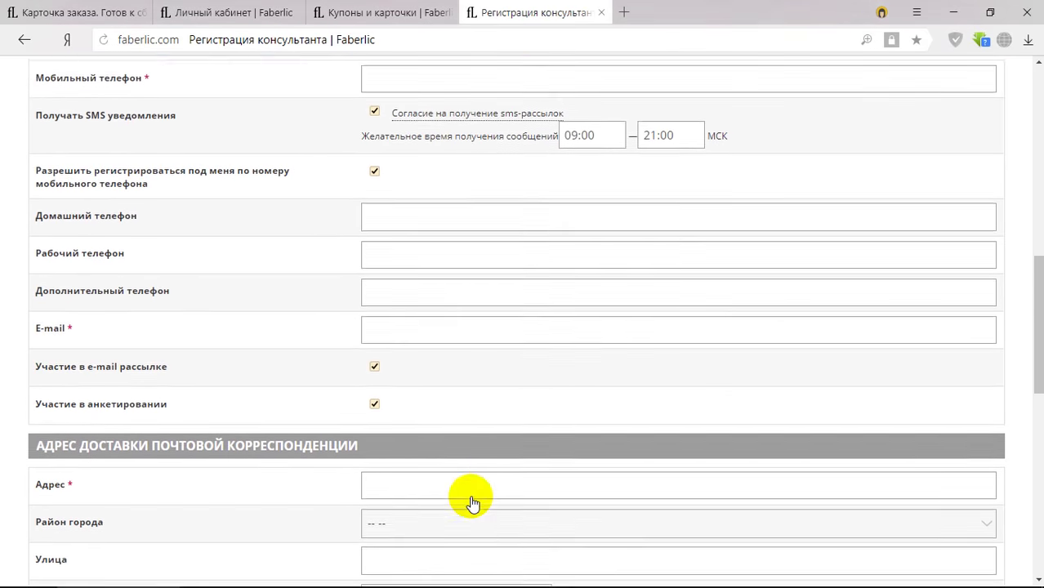
scroll(471, 499, up, 5)
scroll(466, 491, up, 2)
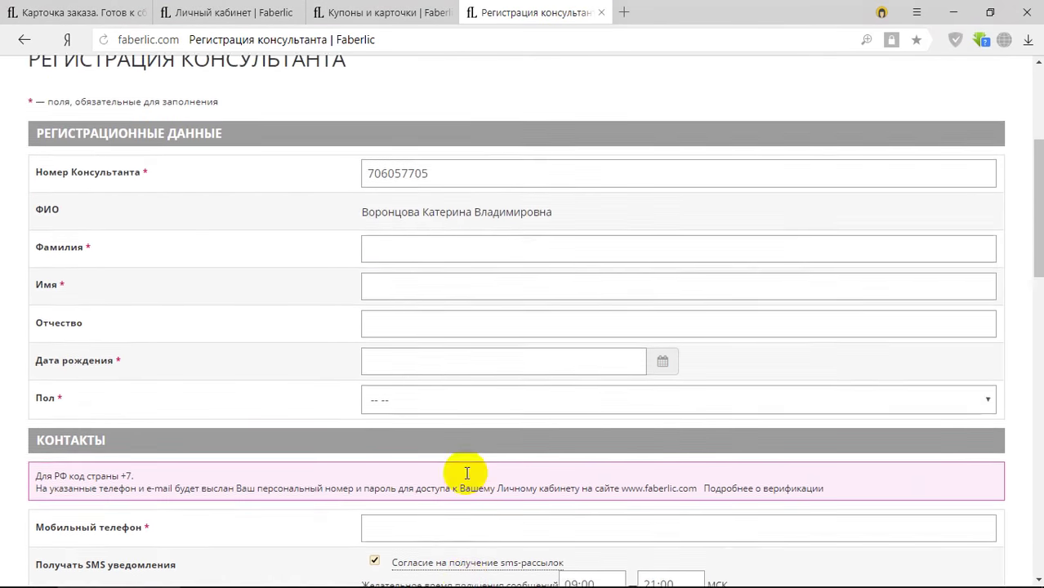
scroll(467, 474, up, 3)
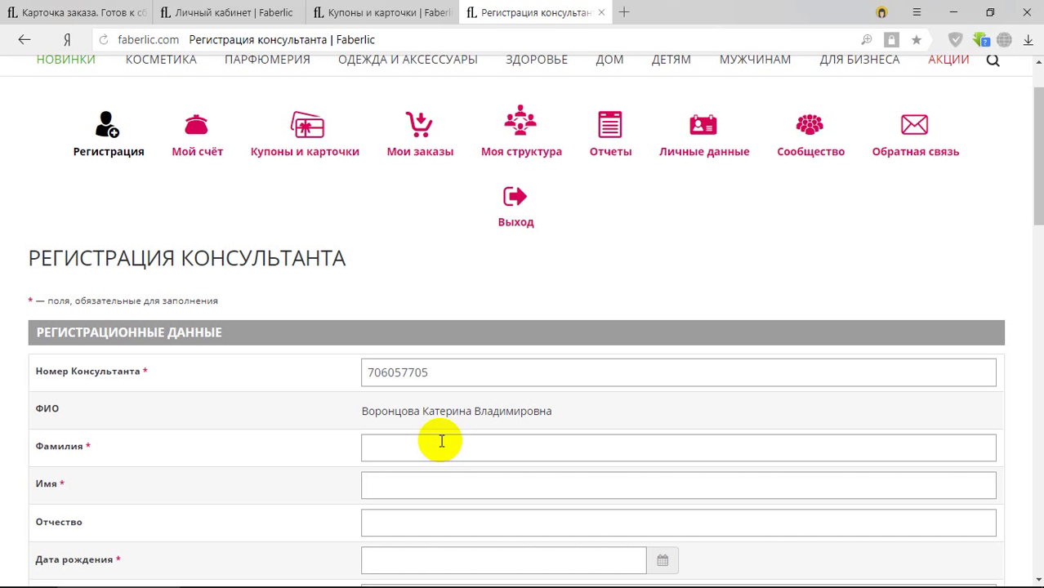
scroll(914, 277, up, 1)
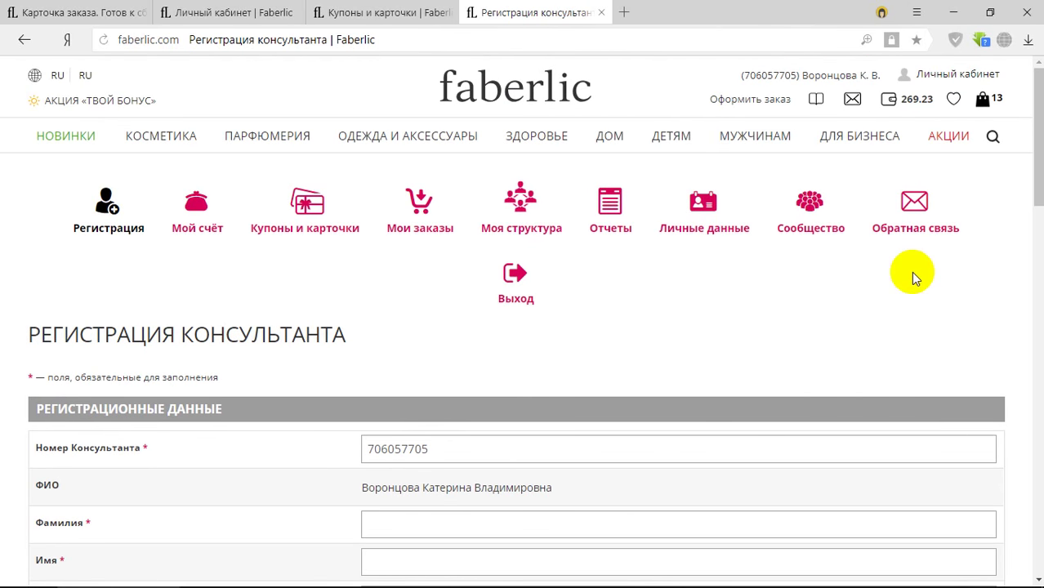